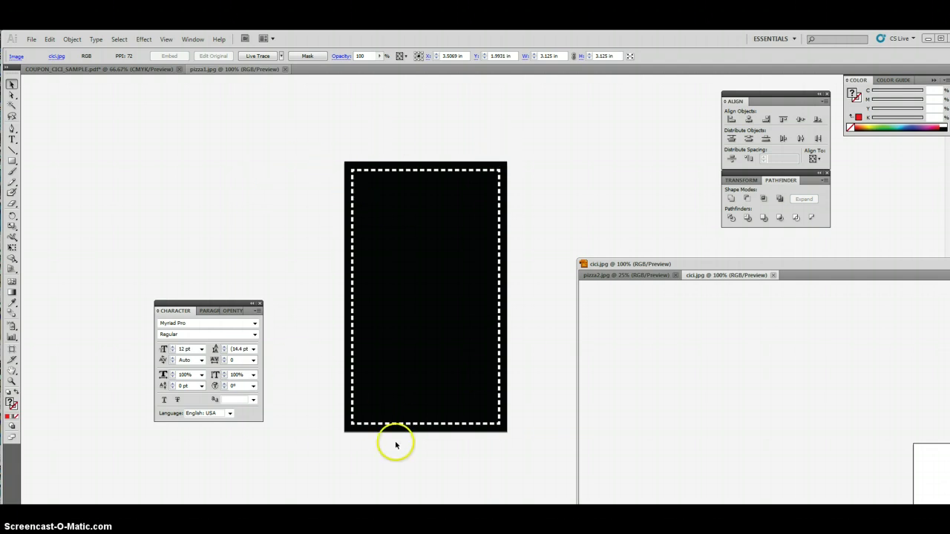
Step: Drag the pizza2.jpg photo into the coupon document, then zoom out to 25% to see it over the card
{"action": "left_click", "coordinate": [630, 276]}
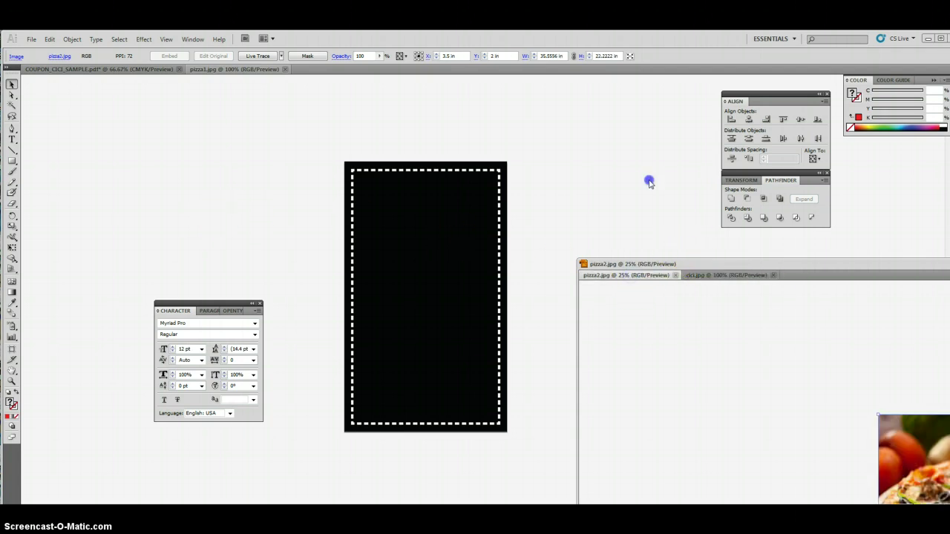
{"action": "left_click_drag", "start_coordinate": [693, 264], "coordinate": [668, 167]}
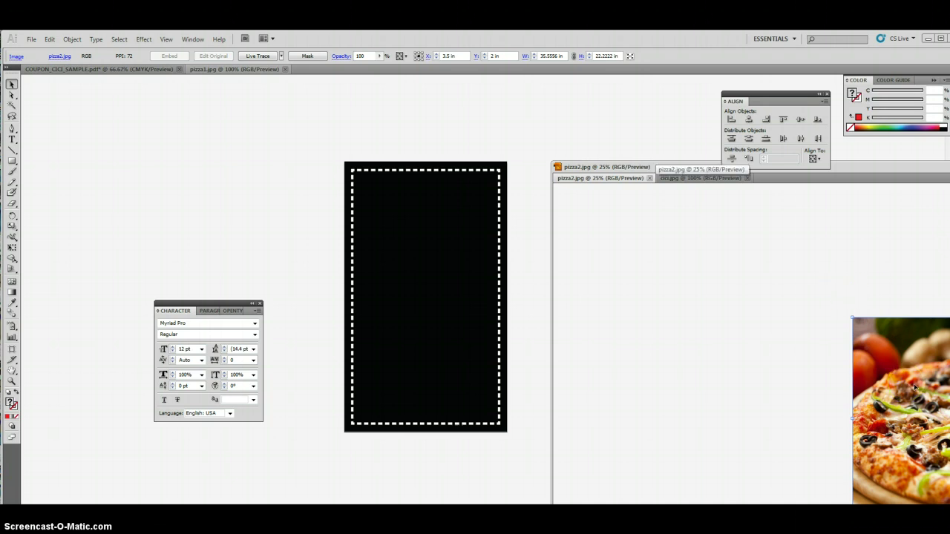
{"action": "left_click_drag", "start_coordinate": [915, 388], "coordinate": [480, 288]}
{"action": "left_click_drag", "start_coordinate": [346, 275], "coordinate": [354, 280]}
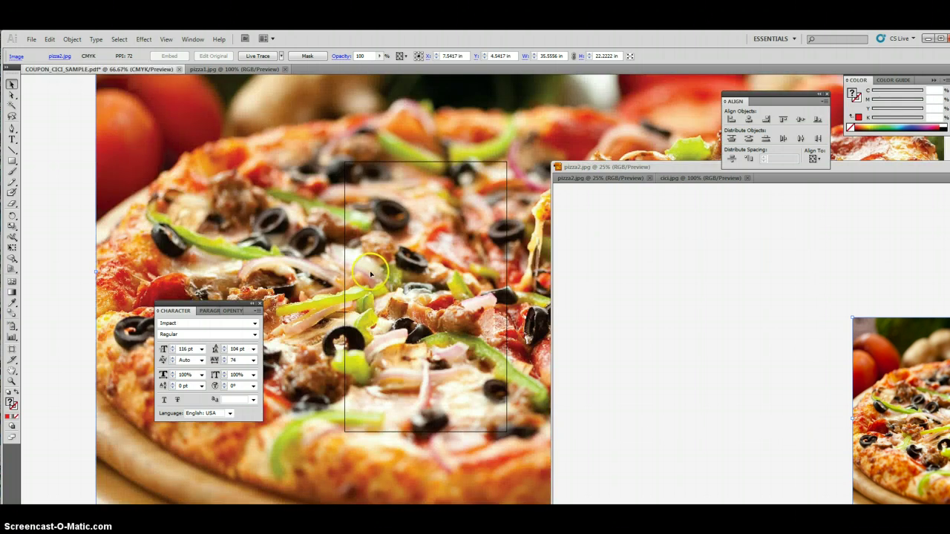
{"action": "left_click", "coordinate": [67, 217]}
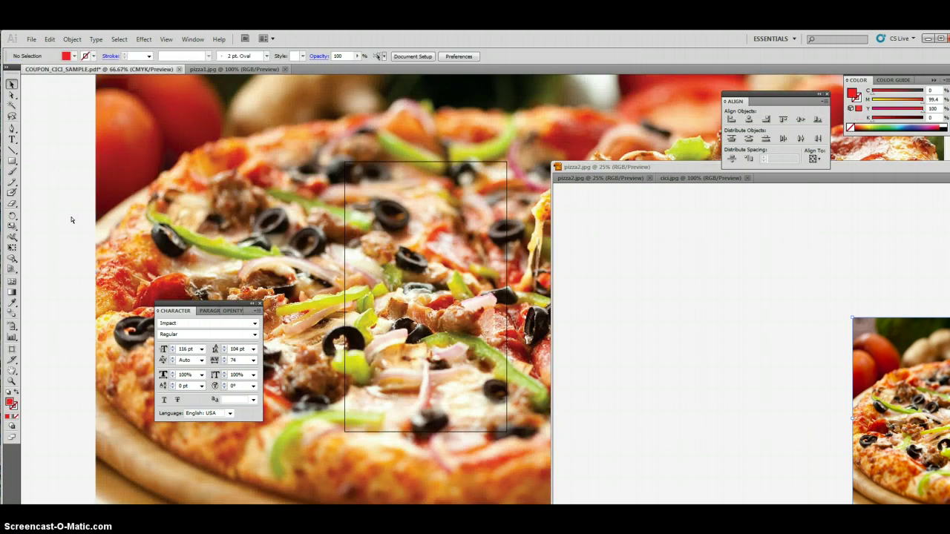
{"action": "key", "text": "ctrl+minus"}
{"action": "key", "text": "ctrl+minus"}
{"action": "key", "text": "ctrl+minus"}
{"action": "left_click_drag", "start_coordinate": [350, 212], "coordinate": [170, 132]}
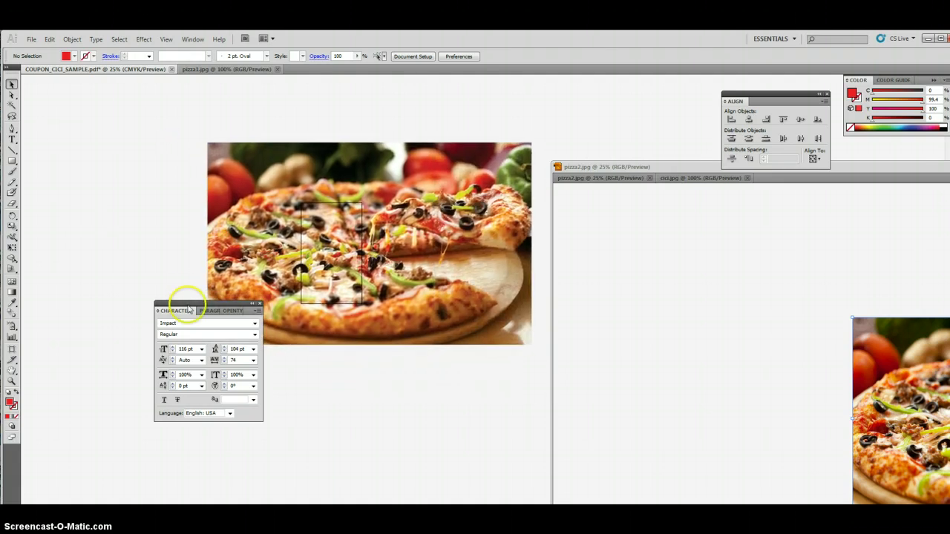
{"action": "left_click_drag", "start_coordinate": [189, 307], "coordinate": [87, 355]}
Step: Scale the pizza photo down from its corner until it matches the black card's width
{"action": "left_click", "coordinate": [222, 185]}
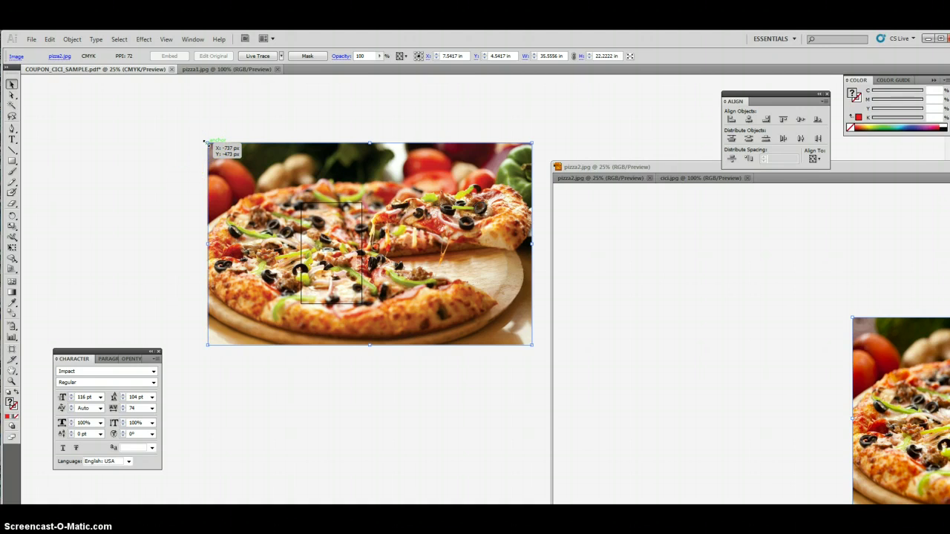
{"action": "left_click_drag", "start_coordinate": [205, 142], "coordinate": [331, 270]}
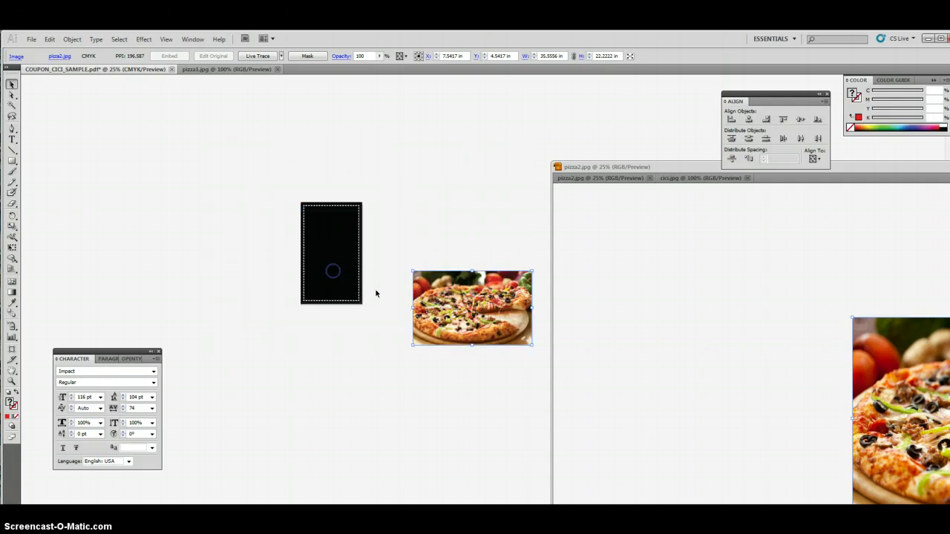
{"action": "left_click_drag", "start_coordinate": [469, 300], "coordinate": [367, 252]}
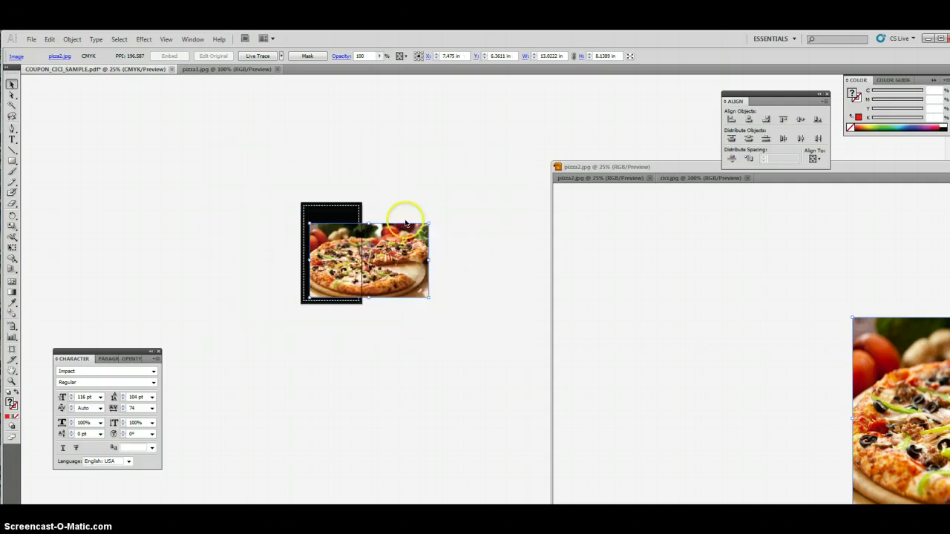
{"action": "left_click_drag", "start_coordinate": [429, 223], "coordinate": [359, 252]}
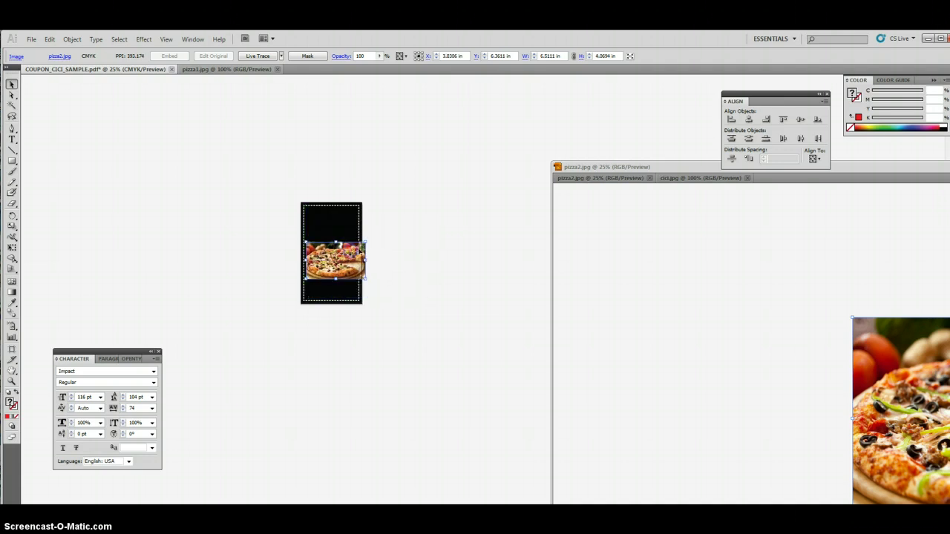
{"action": "key", "text": "ctrl+equal"}
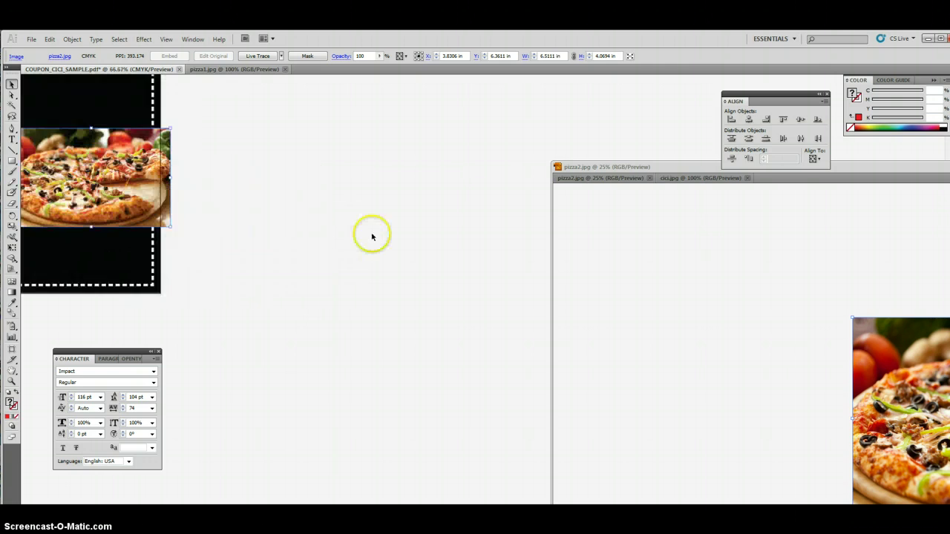
{"action": "left_click_drag", "start_coordinate": [170, 130], "coordinate": [152, 132]}
Step: Move the photo up within the card and nudge it into place just above the middle
{"action": "left_click", "coordinate": [240, 171]}
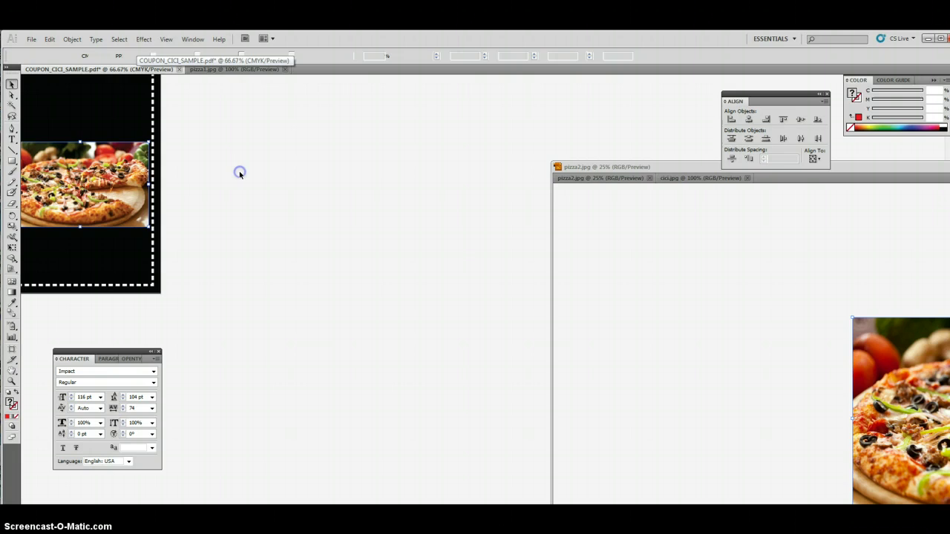
{"action": "left_click_drag", "start_coordinate": [282, 214], "coordinate": [459, 262]}
{"action": "left_click_drag", "start_coordinate": [333, 264], "coordinate": [332, 225]}
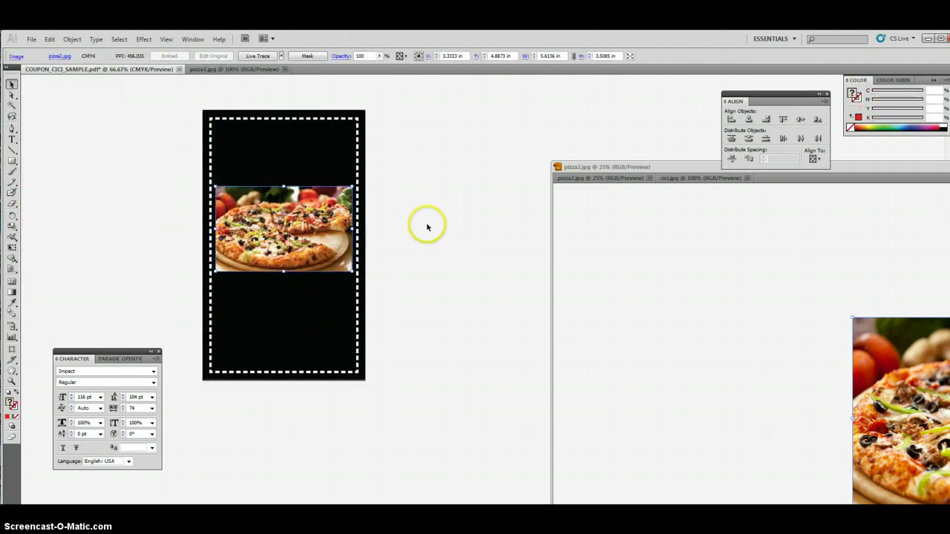
{"action": "key", "text": "Right"}
{"action": "key", "text": "Right"}
{"action": "key", "text": "Down"}
{"action": "key", "text": "Down"}
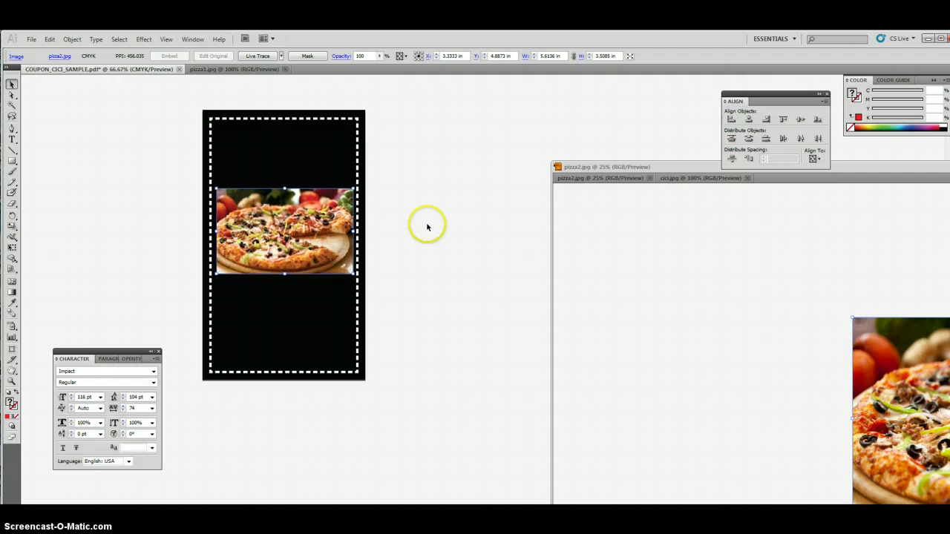
{"action": "key", "text": "Down"}
{"action": "key", "text": "Down"}
{"action": "key", "text": "Down"}
{"action": "key", "text": "Down"}
{"action": "key", "text": "Down"}
{"action": "key", "text": "Down"}
{"action": "key", "text": "Down"}
{"action": "key", "text": "Down"}
{"action": "key", "text": "Down"}
{"action": "key", "text": "Down"}
{"action": "key", "text": "Down"}
{"action": "key", "text": "Down"}
{"action": "key", "text": "Down"}
{"action": "key", "text": "Left"}
{"action": "key", "text": "Left"}
{"action": "key", "text": "Left"}
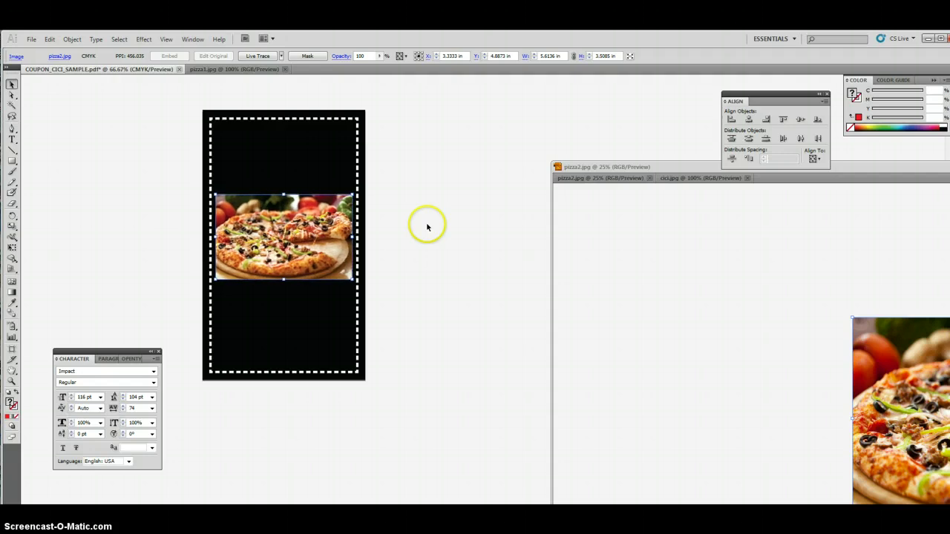
{"action": "left_click", "coordinate": [427, 226]}
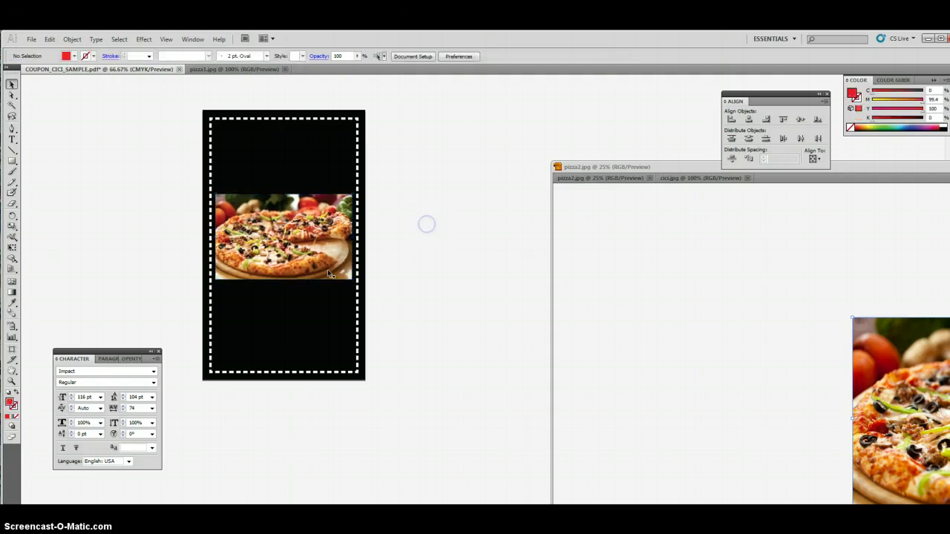
Step: Type a two-line BUY 1 / GET 1 headline in Impact 116 pt and place it atop the card
{"action": "left_click", "coordinate": [12, 139]}
{"action": "left_click", "coordinate": [233, 147]}
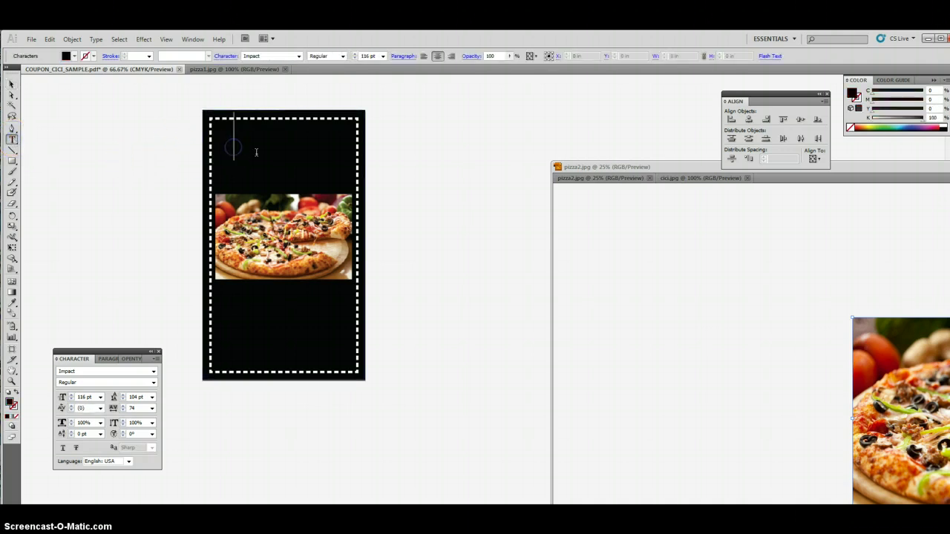
{"action": "left_click", "coordinate": [273, 151]}
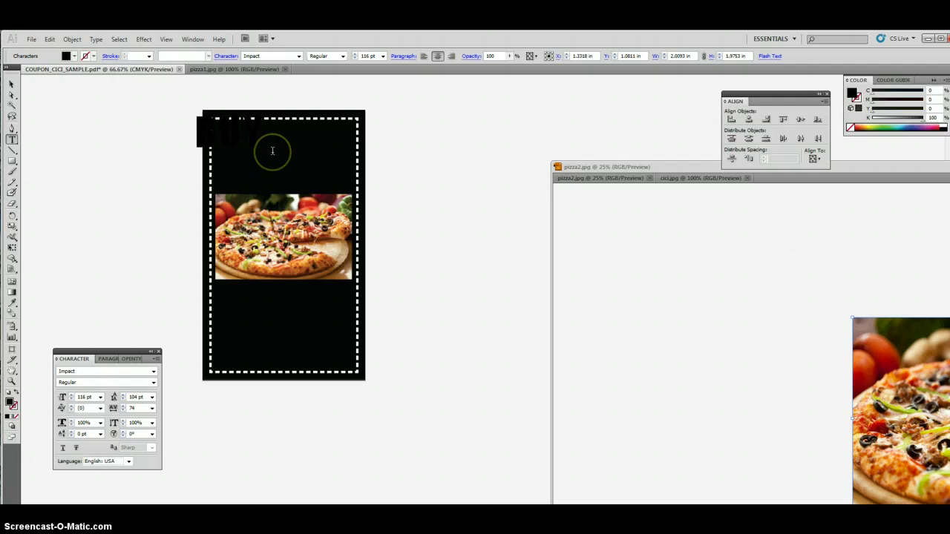
{"action": "type", "text": "ET 1"}
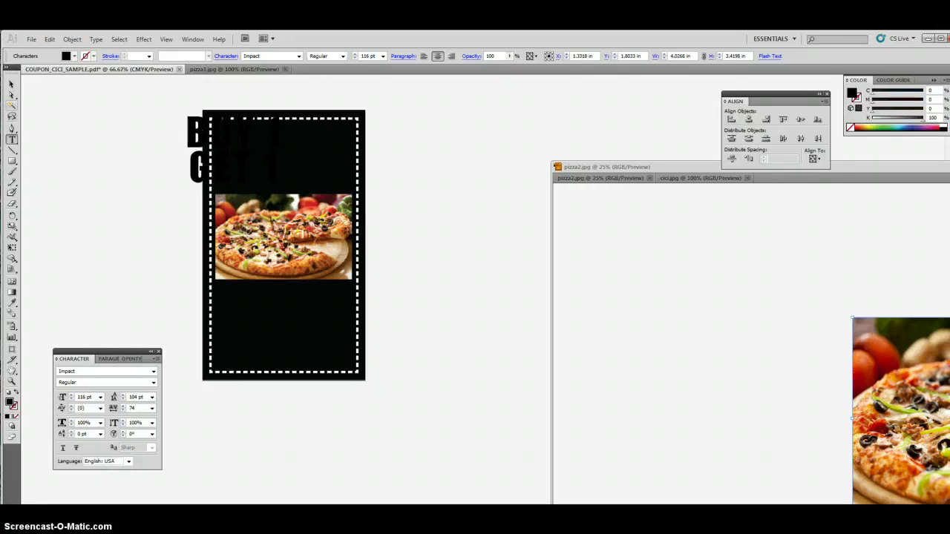
{"action": "left_click", "coordinate": [11, 87]}
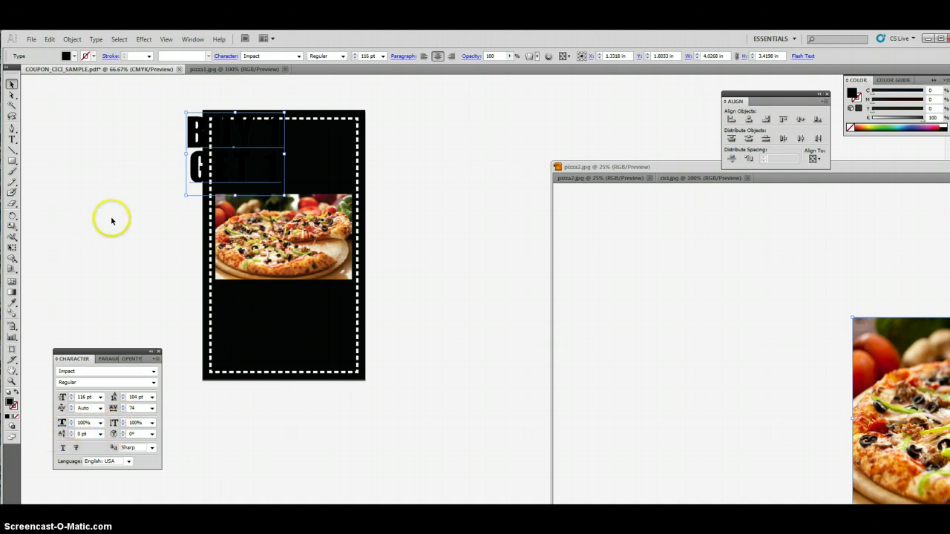
{"action": "left_click_drag", "start_coordinate": [197, 144], "coordinate": [295, 146]}
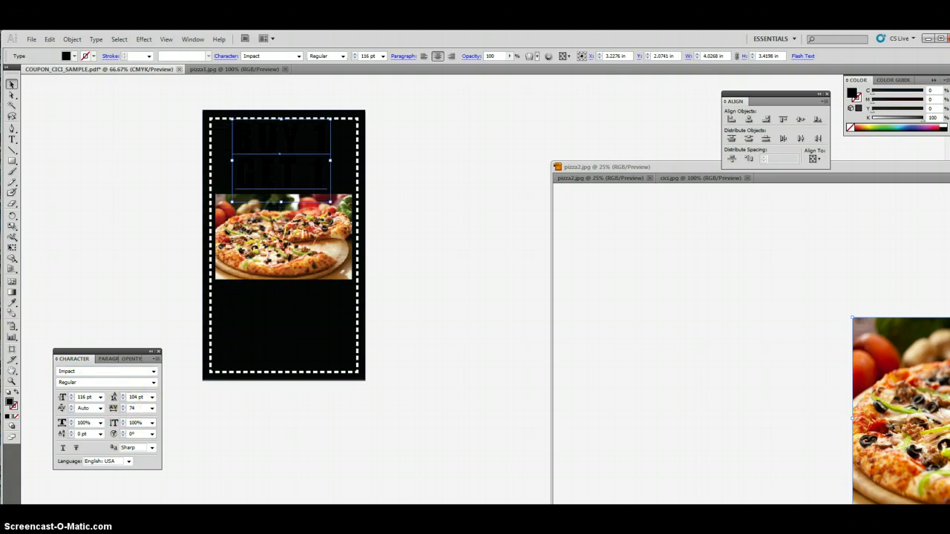
Step: Colour the BUY 1 GET 1 headline white by sampling the dashed border, then reselect it
{"action": "left_click", "coordinate": [12, 302]}
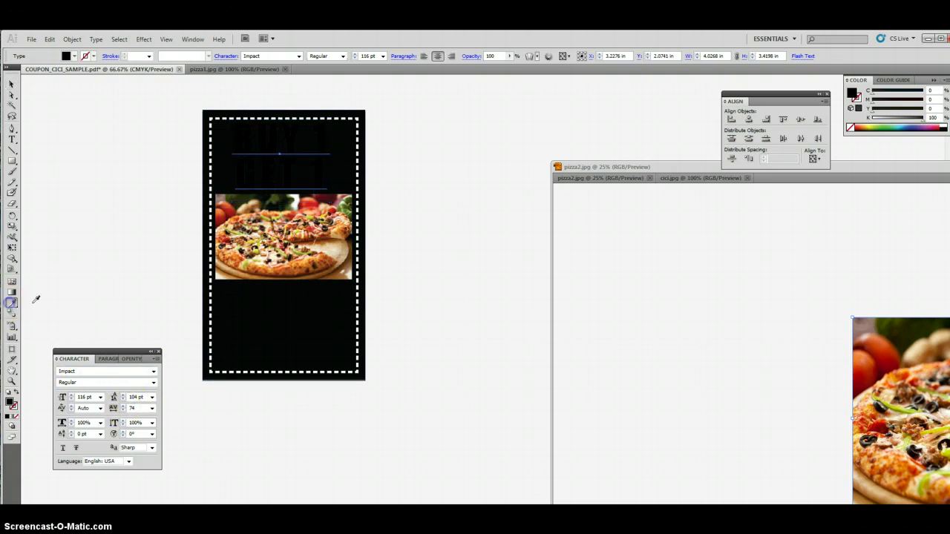
{"action": "left_click", "coordinate": [238, 398]}
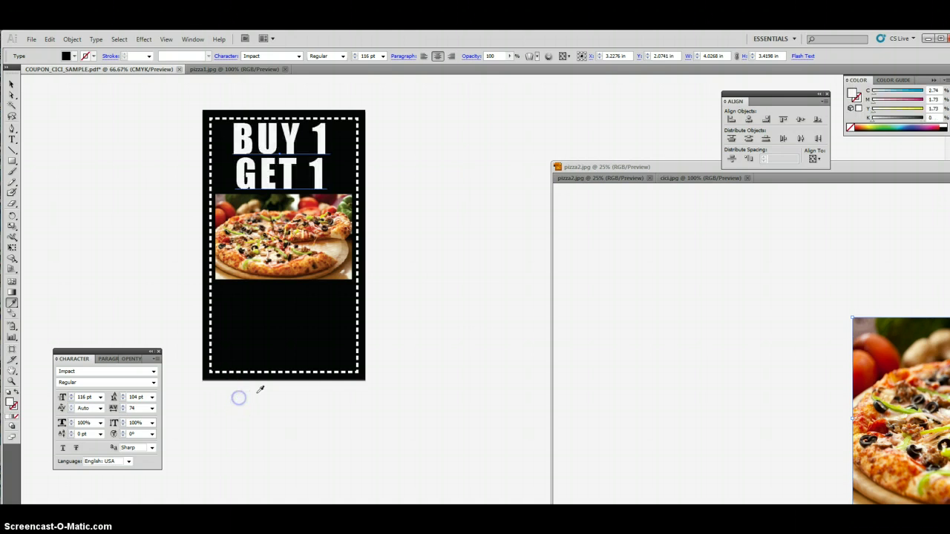
{"action": "left_click", "coordinate": [13, 84]}
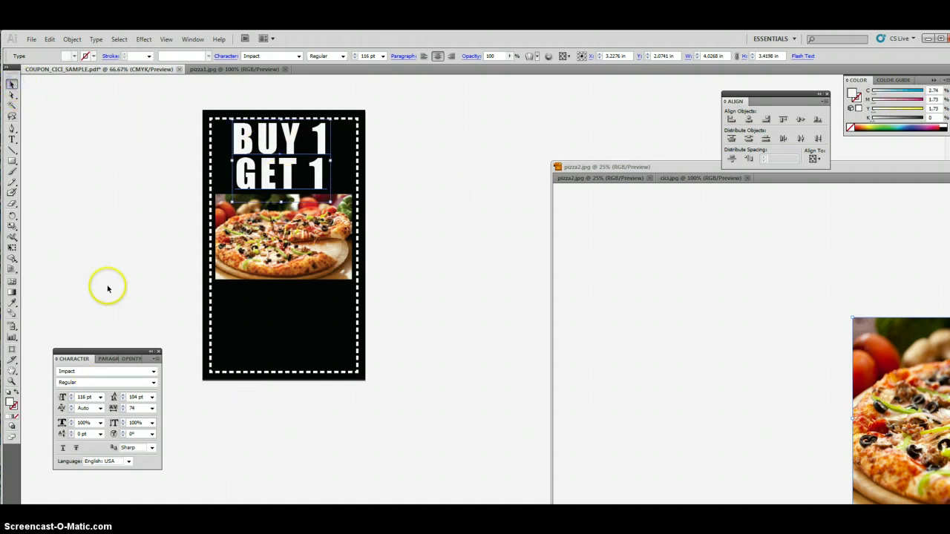
{"action": "left_click", "coordinate": [140, 178]}
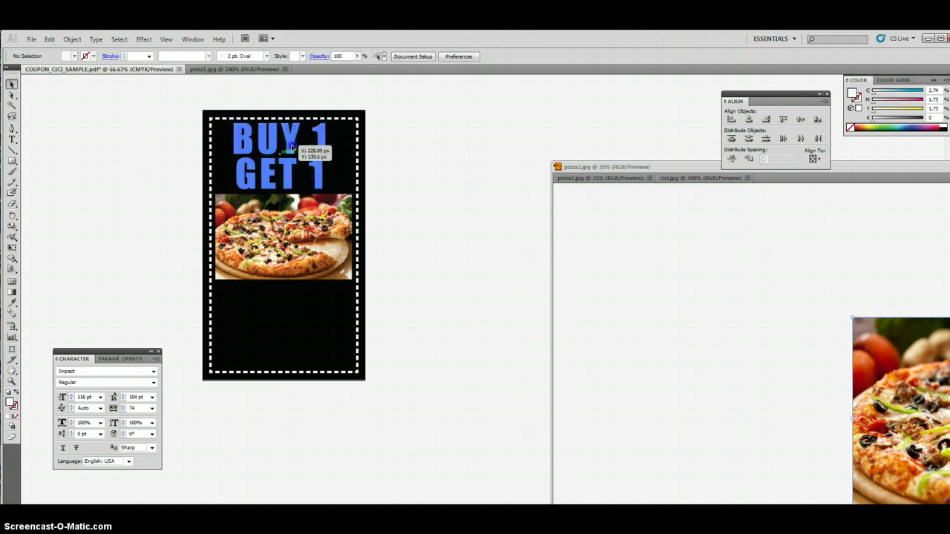
{"action": "left_click", "coordinate": [297, 147]}
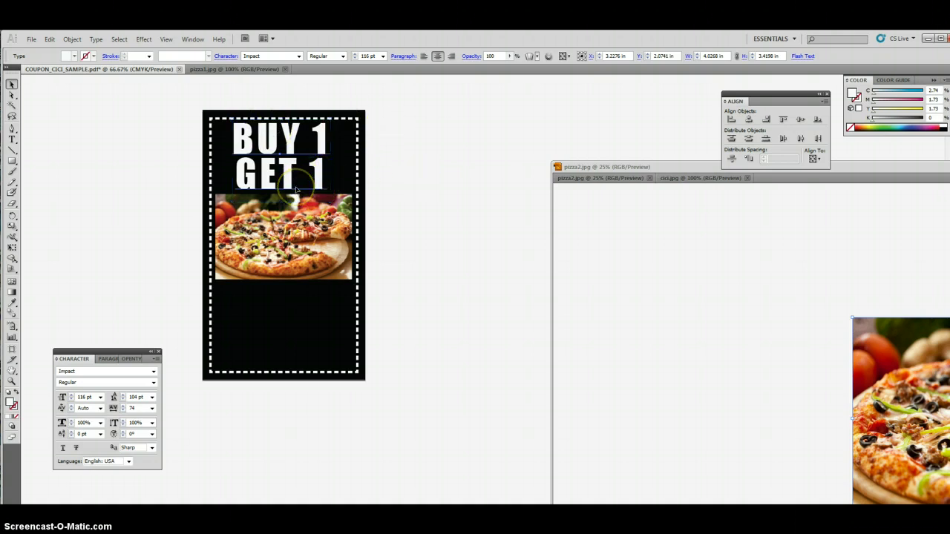
Step: Paste a headline copy at the card's bottom, retype it as FREE!, and enlarge it to 168.3 pt
{"action": "key", "text": "ctrl+v"}
{"action": "left_click_drag", "start_coordinate": [437, 275], "coordinate": [281, 311]}
{"action": "key", "text": "t"}
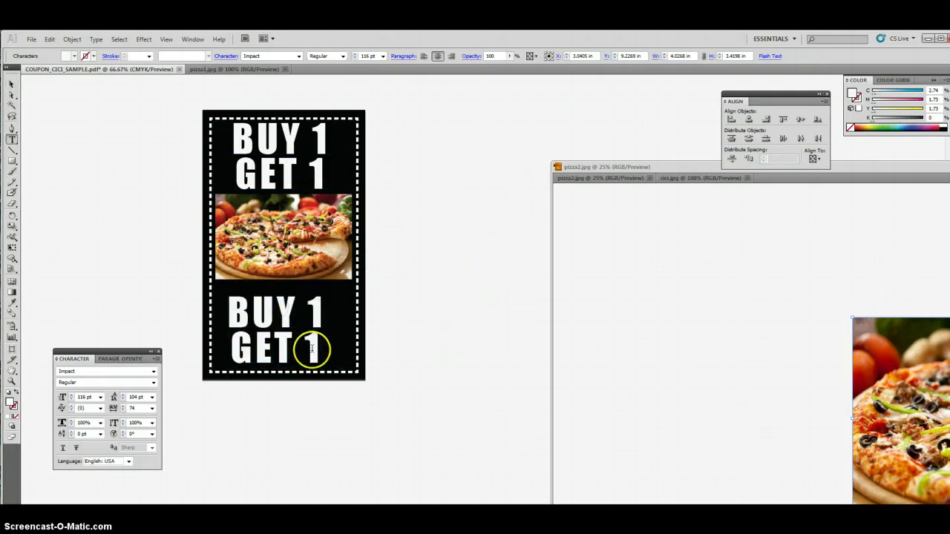
{"action": "left_click_drag", "start_coordinate": [311, 354], "coordinate": [197, 293]}
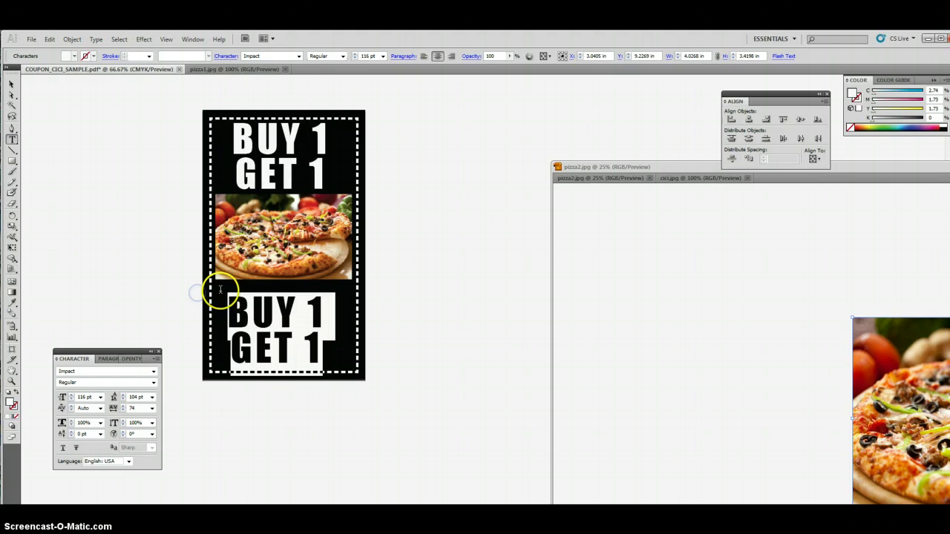
{"action": "type", "text": "F"}
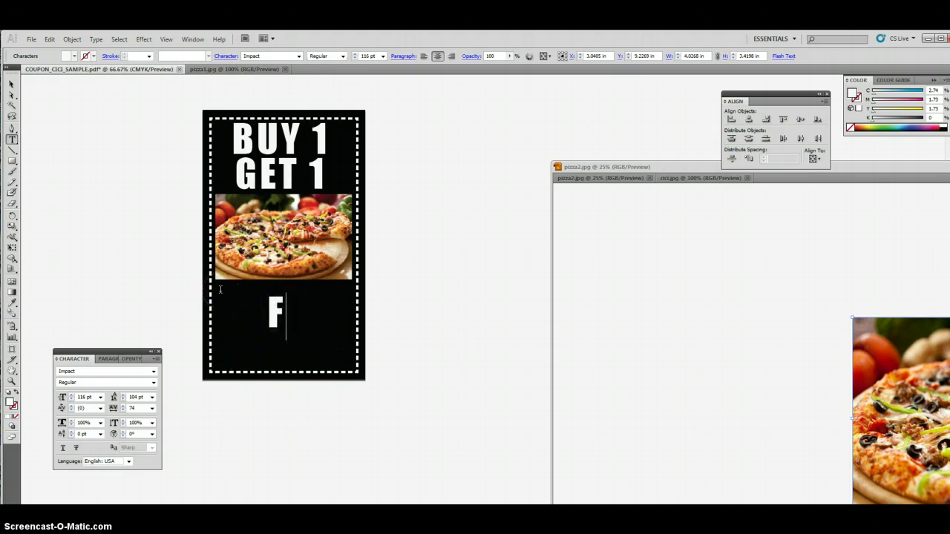
{"action": "type", "text": "REE!"}
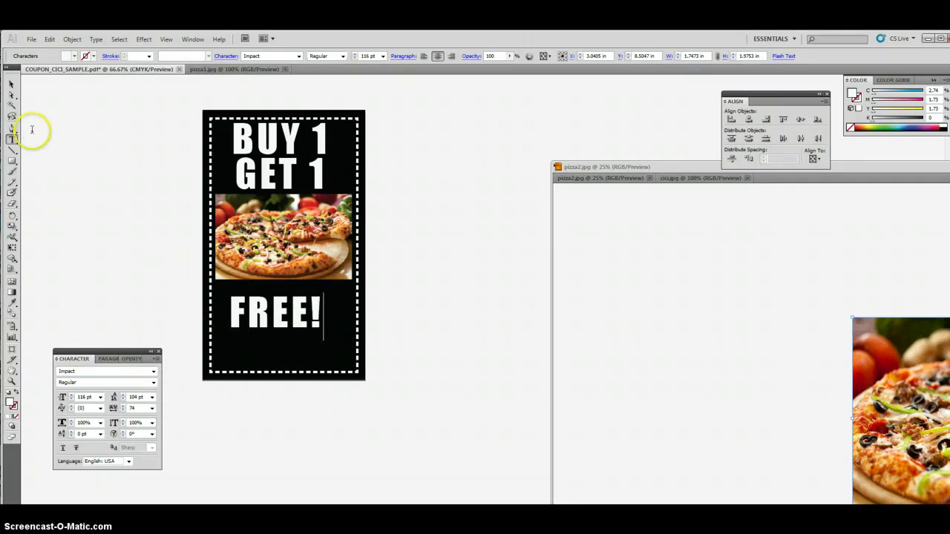
{"action": "left_click", "coordinate": [11, 84]}
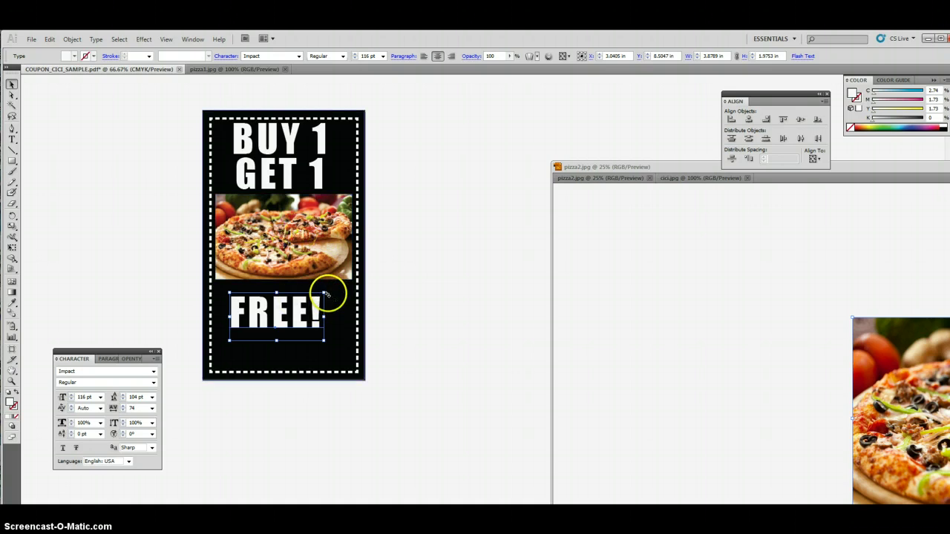
{"action": "left_click_drag", "start_coordinate": [324, 292], "coordinate": [343, 325]}
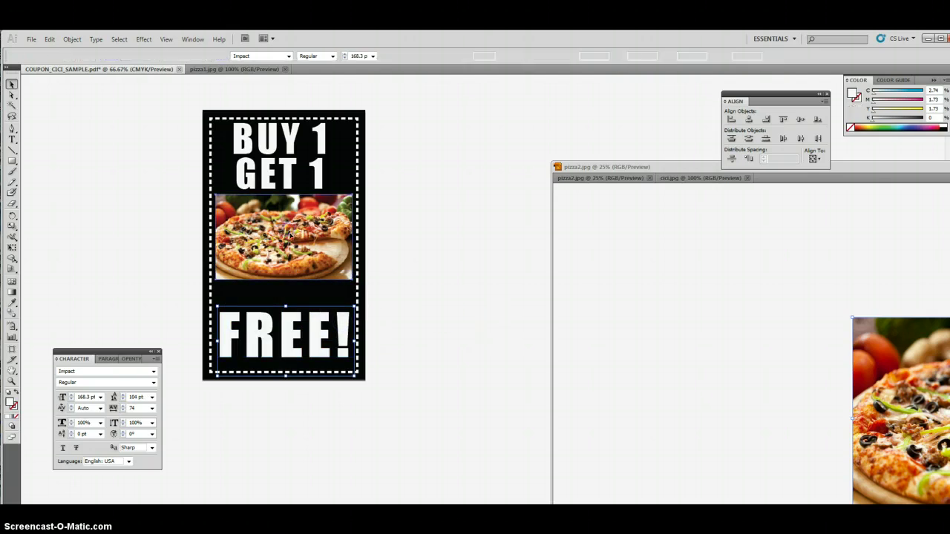
Step: Drop the pizza photo a few pixels lower and shift the BUY 1 GET 1 headline slightly right and down
{"action": "left_click", "coordinate": [290, 236]}
{"action": "left_click_drag", "start_coordinate": [291, 235], "coordinate": [291, 241]}
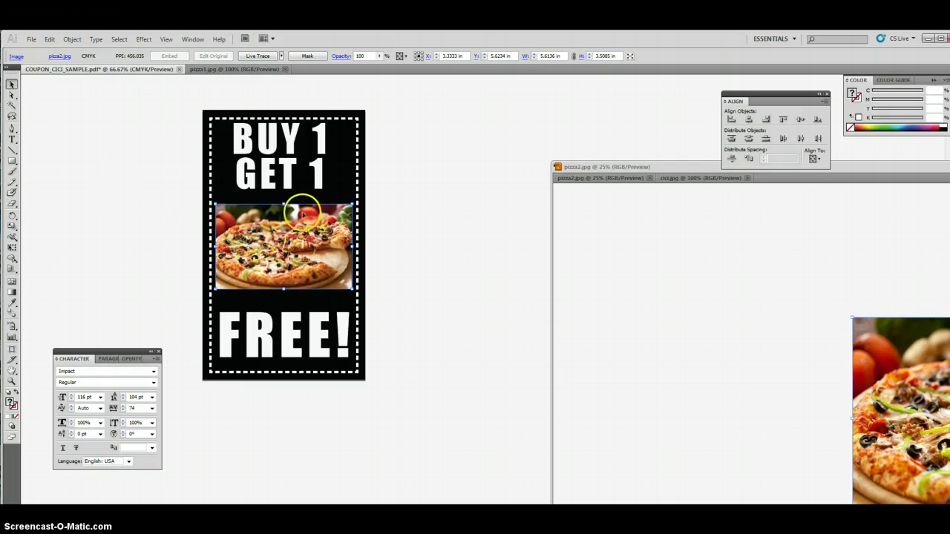
{"action": "left_click_drag", "start_coordinate": [306, 205], "coordinate": [307, 208]}
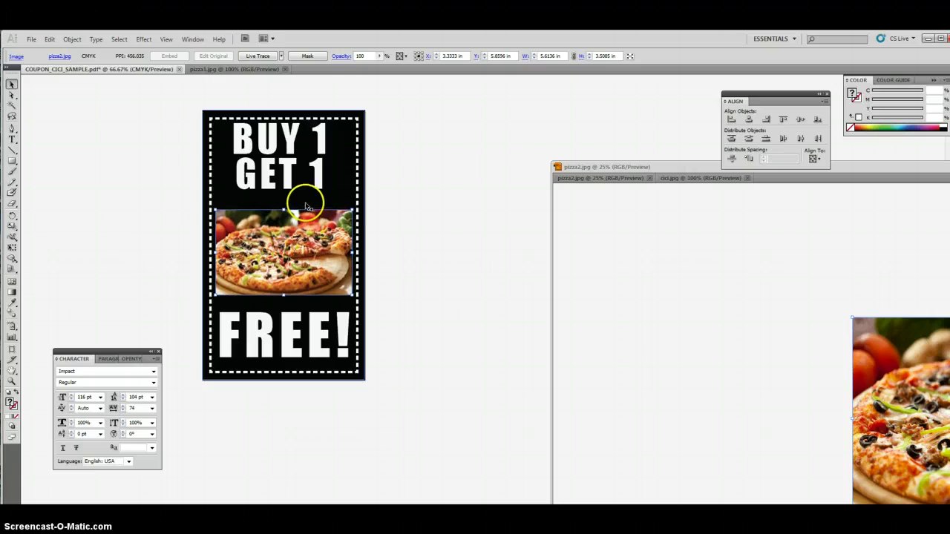
{"action": "left_click", "coordinate": [260, 172]}
{"action": "left_click_drag", "start_coordinate": [264, 172], "coordinate": [269, 177]}
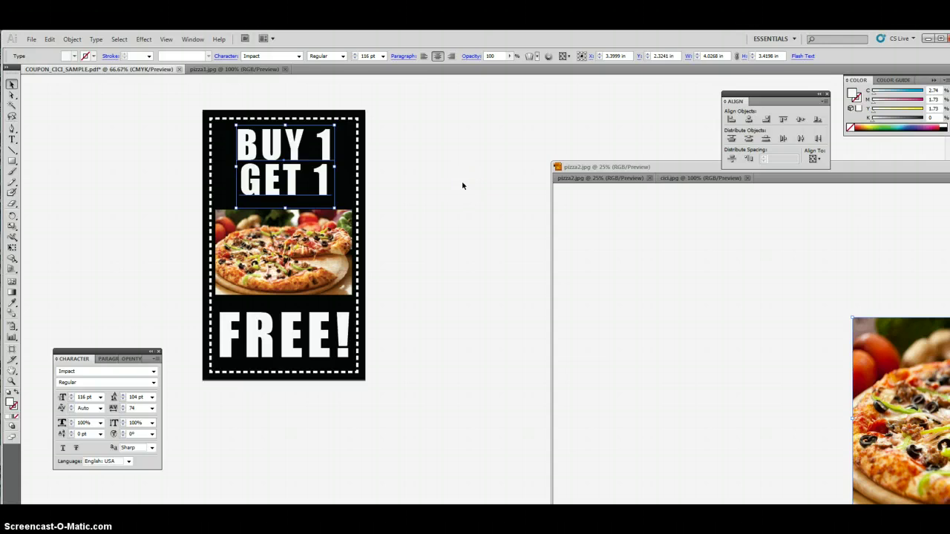
{"action": "left_click", "coordinate": [462, 185]}
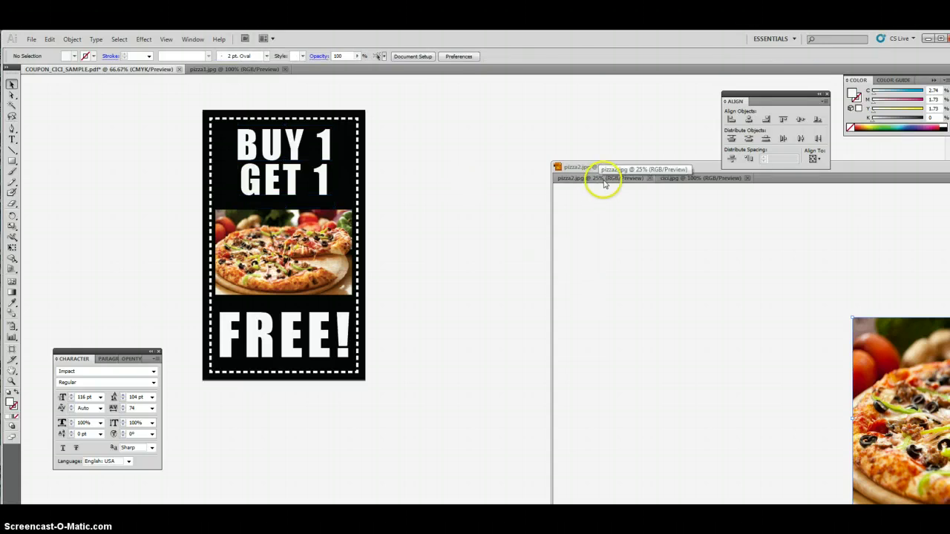
Step: Drag the CiCi's logo from cici.jpg onto the coupon over the pizza photo
{"action": "left_click", "coordinate": [709, 180]}
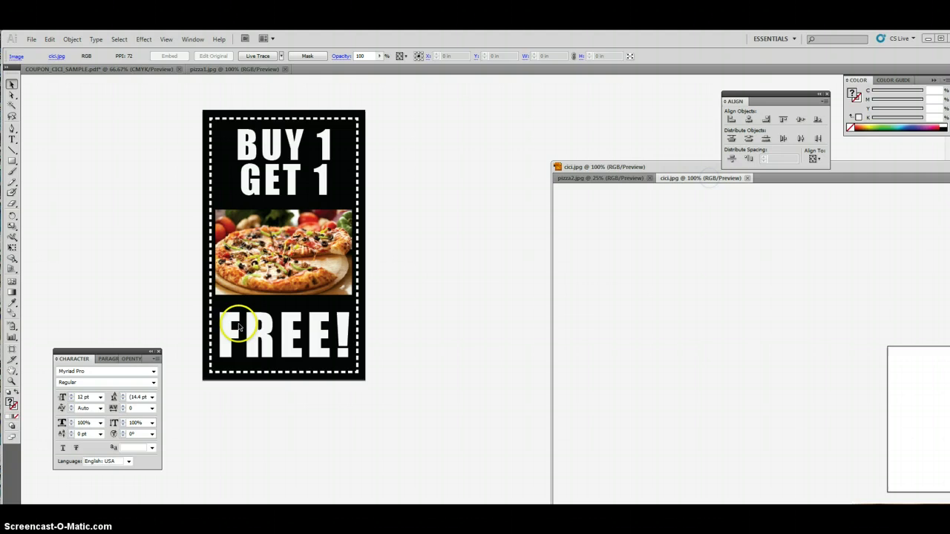
{"action": "left_click_drag", "start_coordinate": [693, 166], "coordinate": [610, 99]}
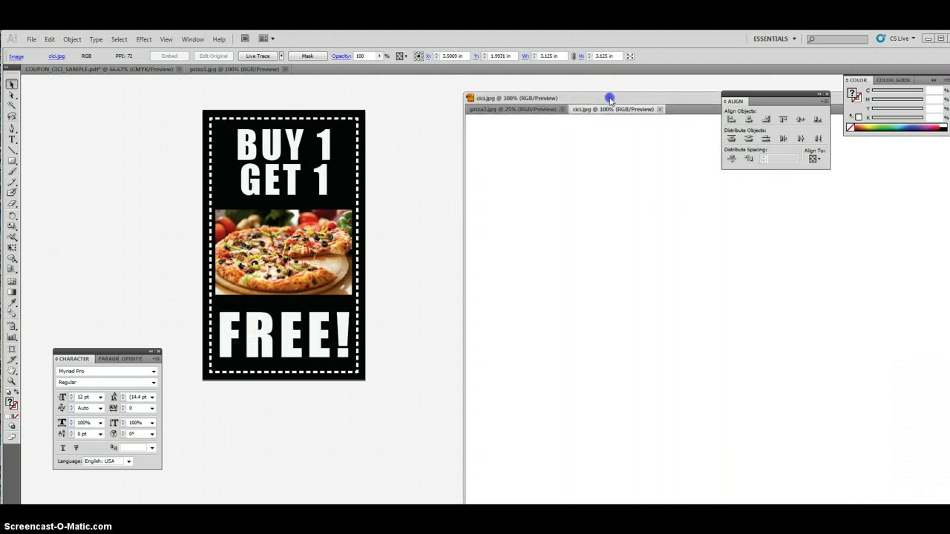
{"action": "left_click_drag", "start_coordinate": [917, 338], "coordinate": [732, 330]}
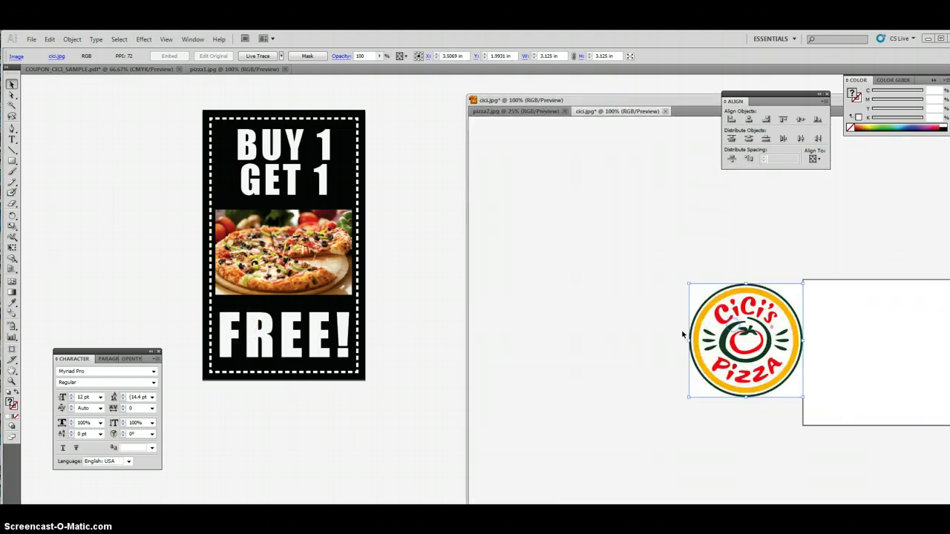
{"action": "left_click", "coordinate": [692, 334]}
{"action": "left_click", "coordinate": [714, 358]}
{"action": "left_click_drag", "start_coordinate": [714, 357], "coordinate": [451, 276]}
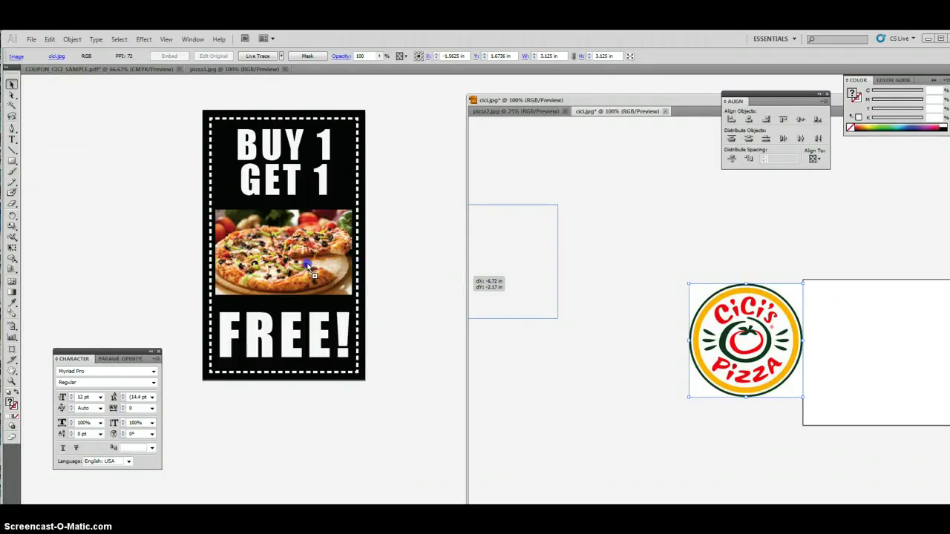
{"action": "left_click_drag", "start_coordinate": [312, 275], "coordinate": [311, 273]}
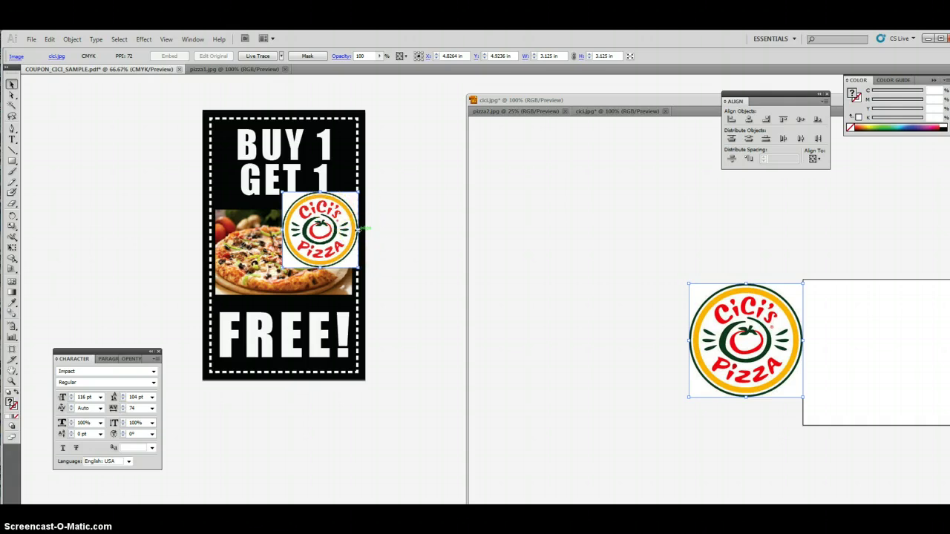
Step: Resize the logo to about 2.15 in square and nudge it right to centre it on the pizza
{"action": "left_click_drag", "start_coordinate": [359, 230], "coordinate": [357, 232]}
{"action": "left_click_drag", "start_coordinate": [338, 233], "coordinate": [298, 257]}
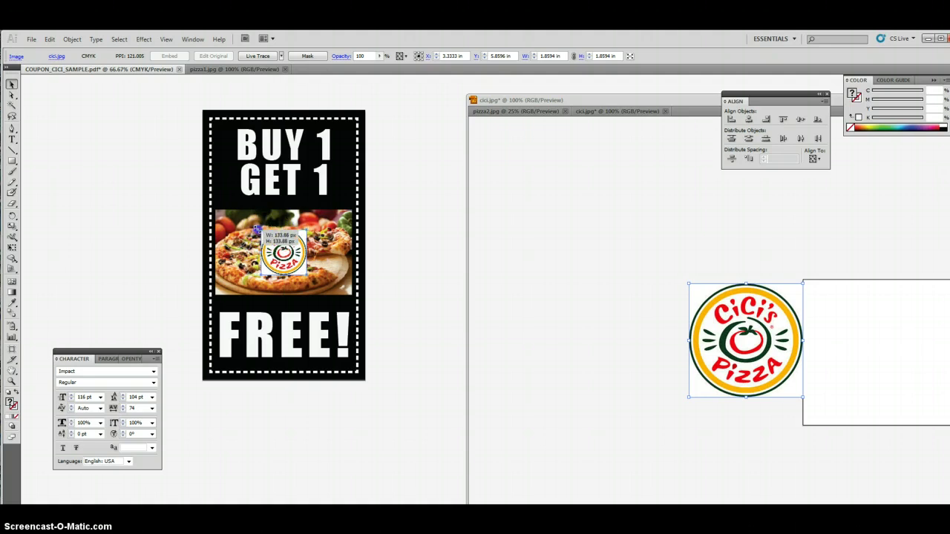
{"action": "left_click_drag", "start_coordinate": [256, 228], "coordinate": [256, 226]}
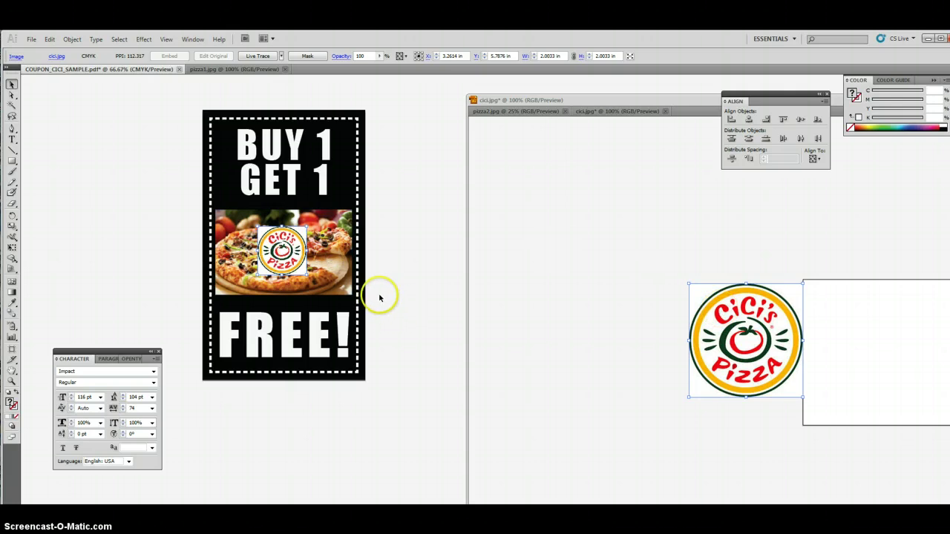
{"action": "left_click_drag", "start_coordinate": [306, 275], "coordinate": [272, 247]}
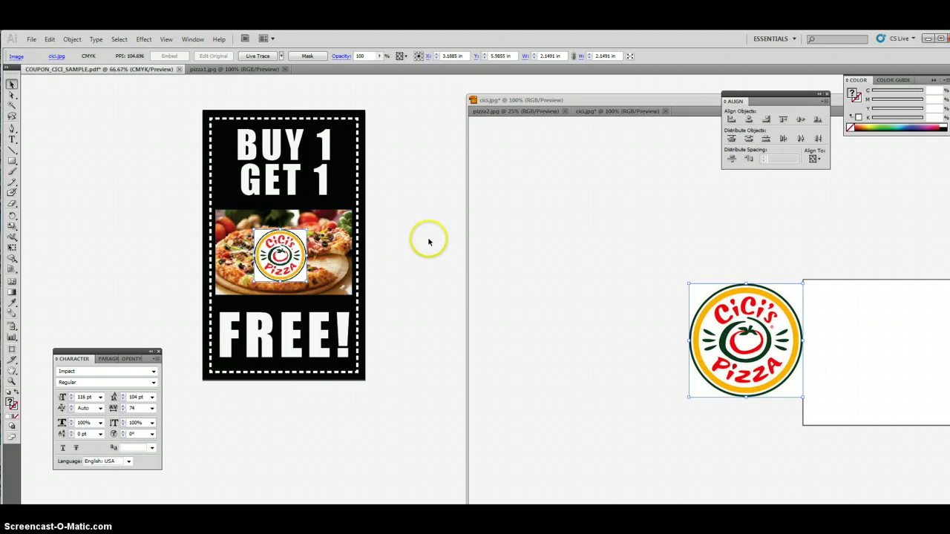
{"action": "key", "text": "Right"}
{"action": "key", "text": "Right"}
{"action": "key", "text": "Right"}
{"action": "key", "text": "Right"}
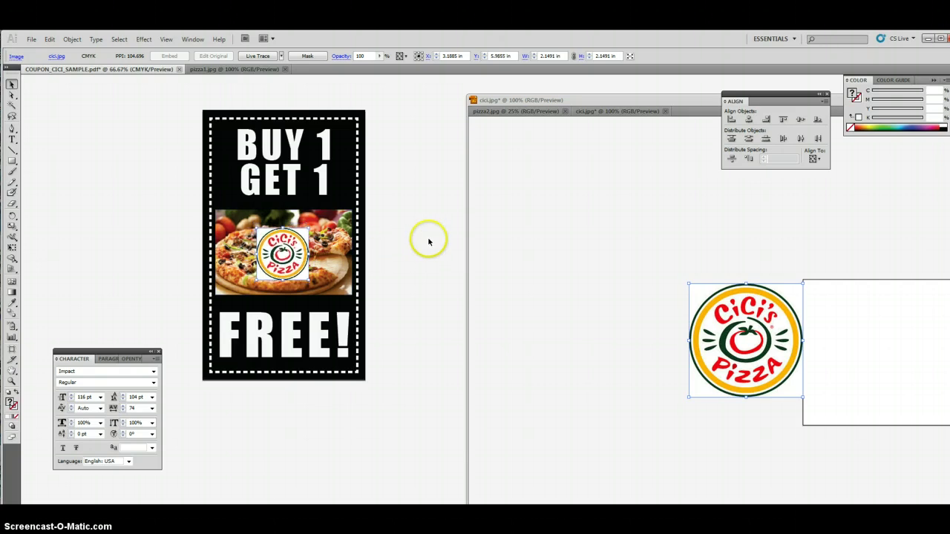
Step: Save the coupon as Adobe PDF COUPON_CICI_SAMPLE.pdf, overwriting the existing file and accepting the PDF settings
{"action": "left_click", "coordinate": [428, 241]}
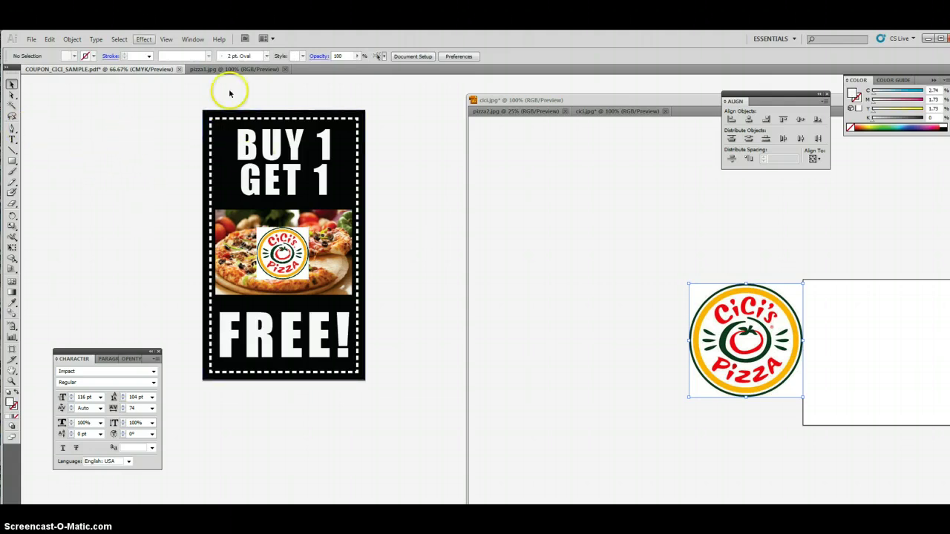
{"action": "left_click", "coordinate": [32, 39]}
{"action": "left_click", "coordinate": [64, 156]}
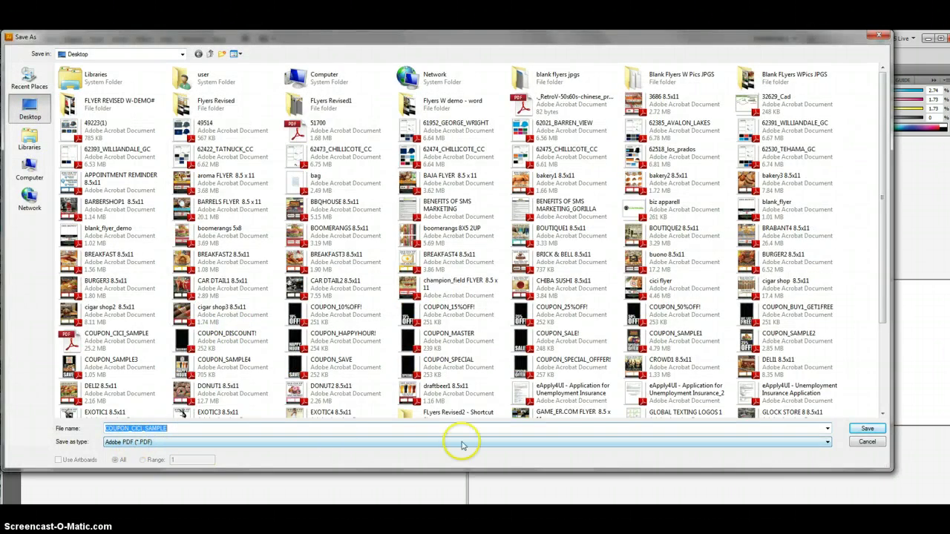
{"action": "left_click", "coordinate": [868, 430]}
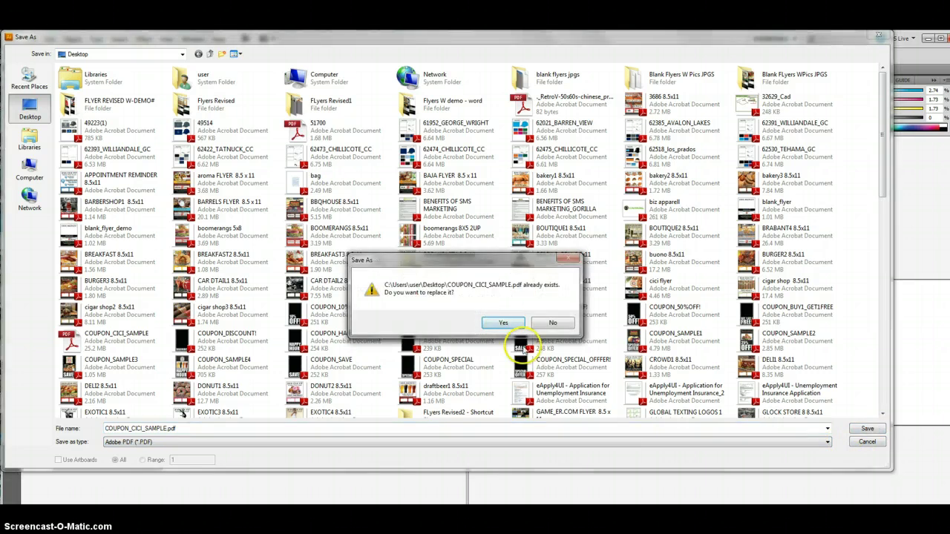
{"action": "left_click", "coordinate": [504, 322]}
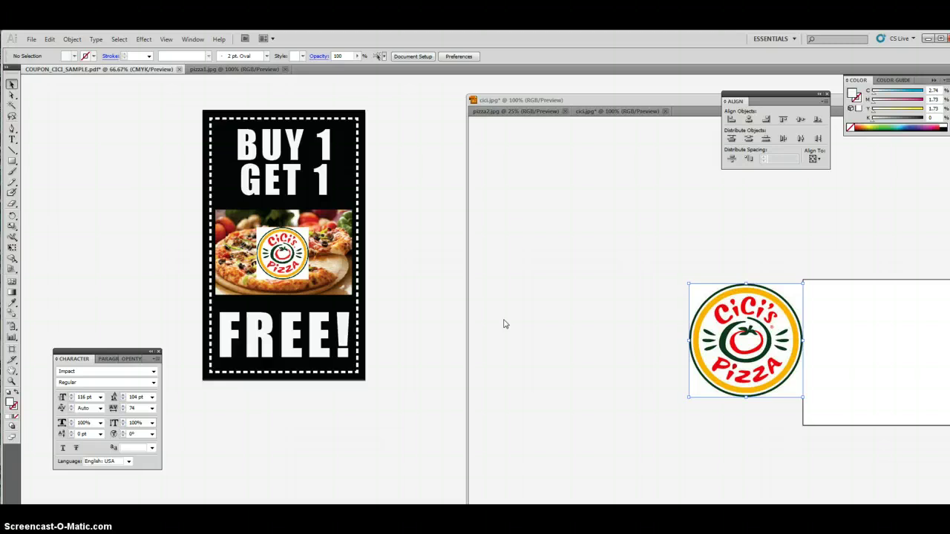
{"action": "left_click", "coordinate": [310, 330]}
{"action": "left_click", "coordinate": [308, 327]}
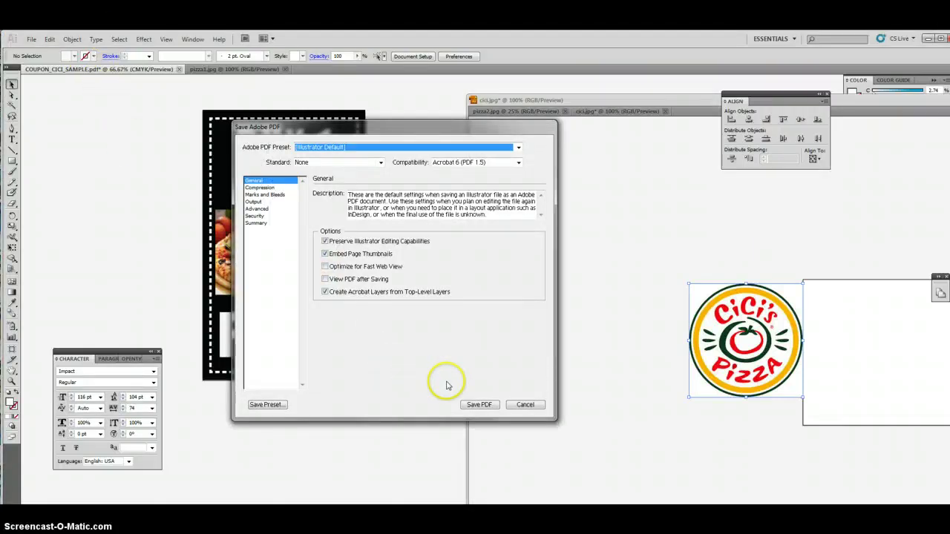
{"action": "left_click", "coordinate": [479, 405]}
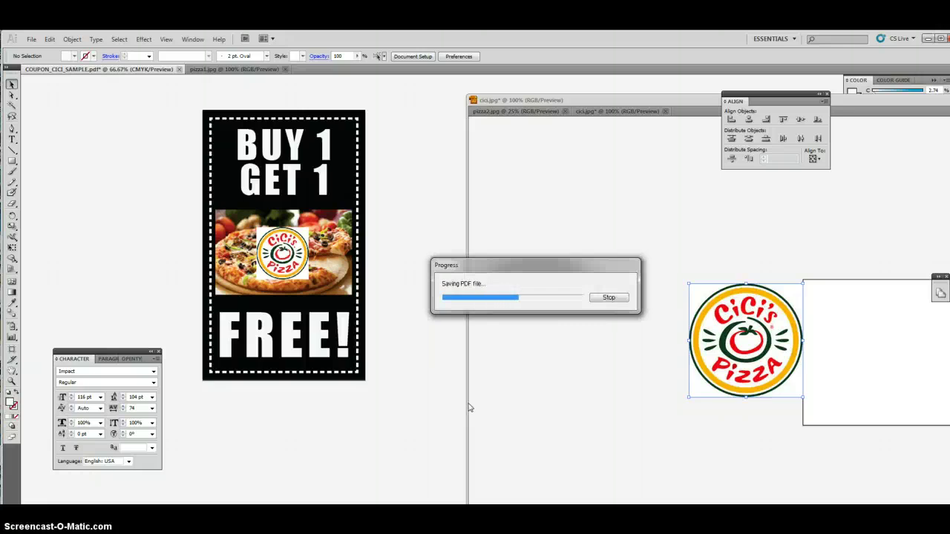
{"action": "left_click", "coordinate": [398, 391]}
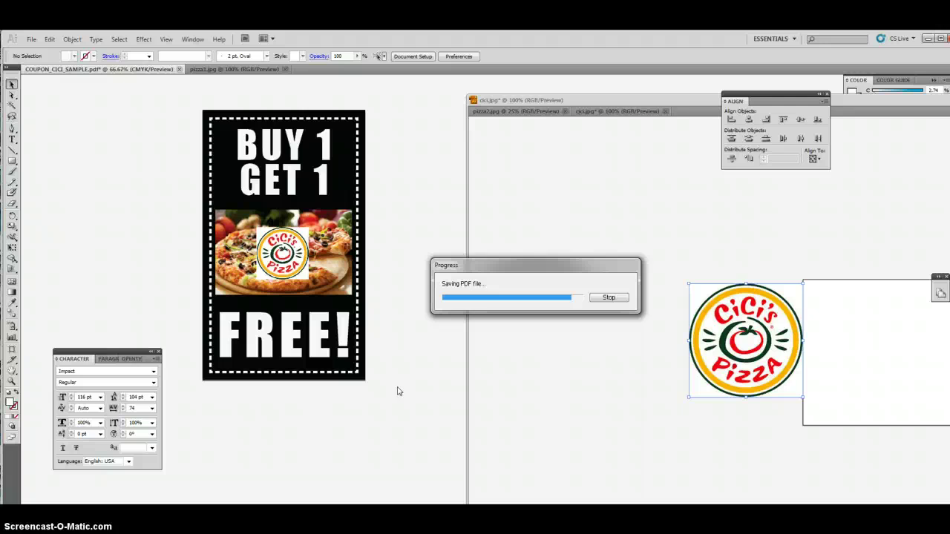
{"action": "left_click", "coordinate": [398, 384]}
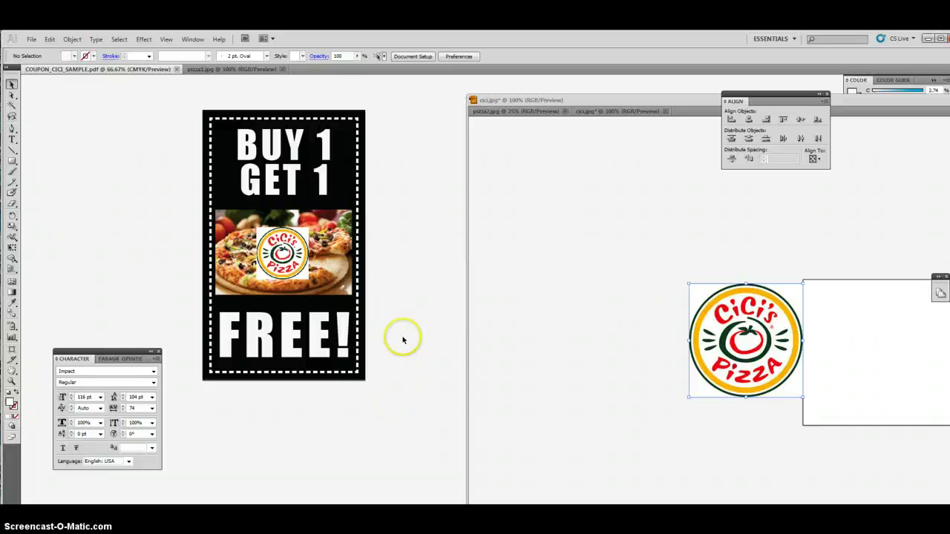
Step: Export the coupon via Save for Web as JPEG Maximum (quality 100), COUPON_CICI_SAMPLE.jpg, on the Desktop, overwriting the old file
{"action": "left_click", "coordinate": [31, 39]}
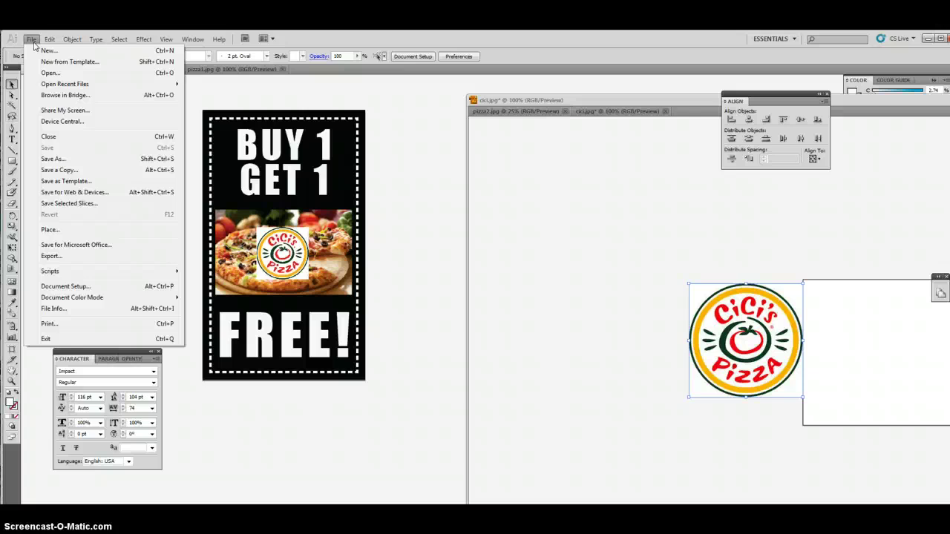
{"action": "left_click", "coordinate": [75, 193]}
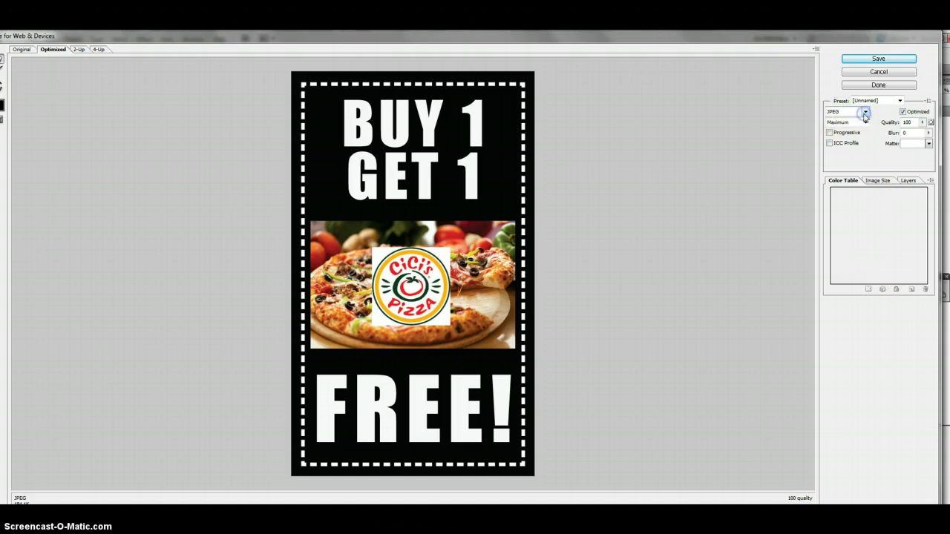
{"action": "left_click", "coordinate": [864, 113]}
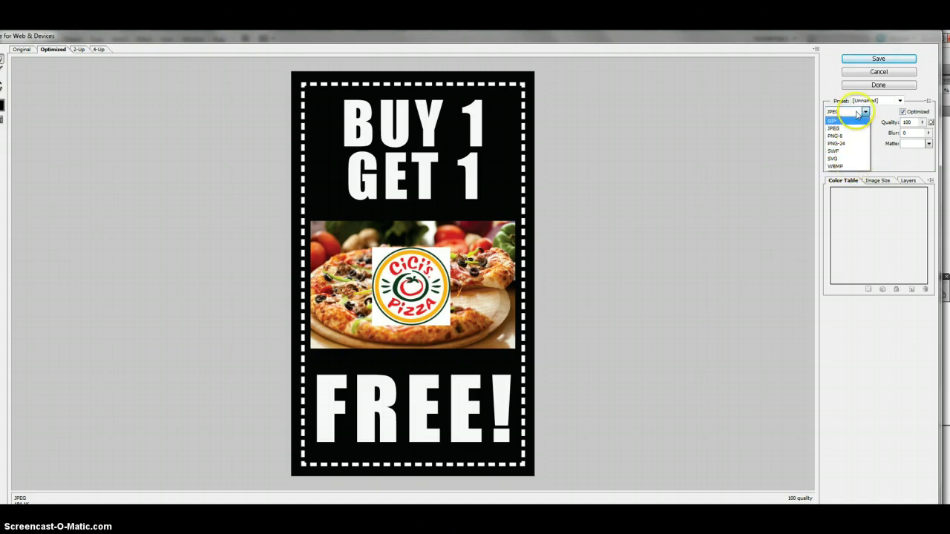
{"action": "left_click", "coordinate": [850, 112]}
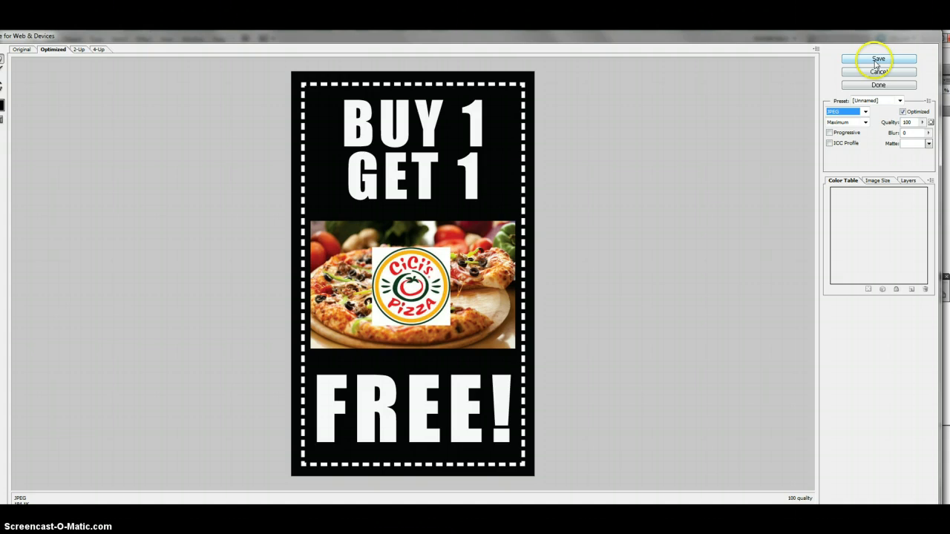
{"action": "left_click", "coordinate": [865, 111]}
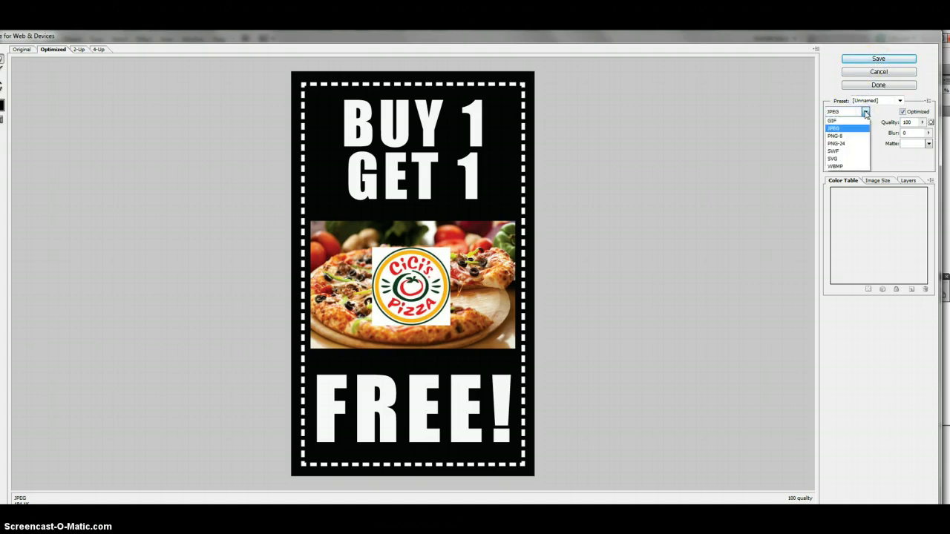
{"action": "left_click", "coordinate": [857, 110]}
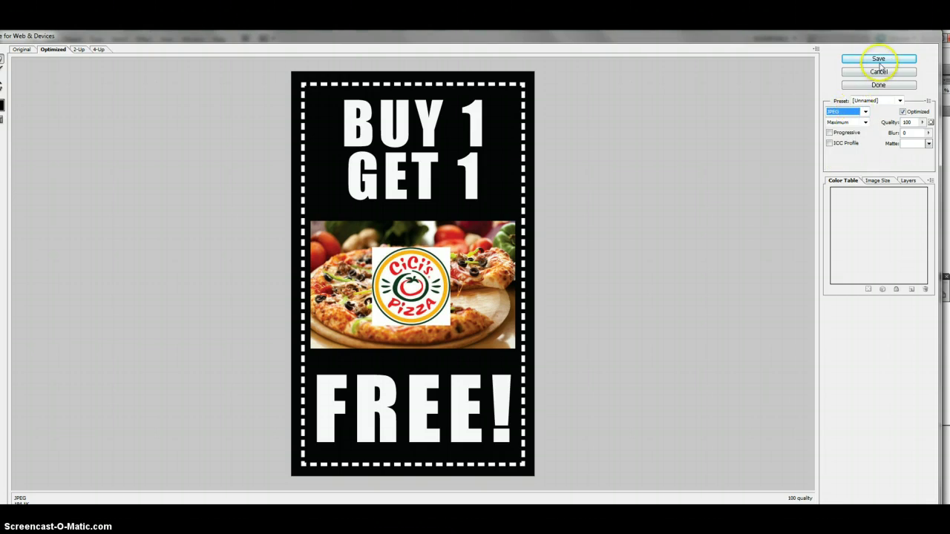
{"action": "left_click", "coordinate": [879, 58]}
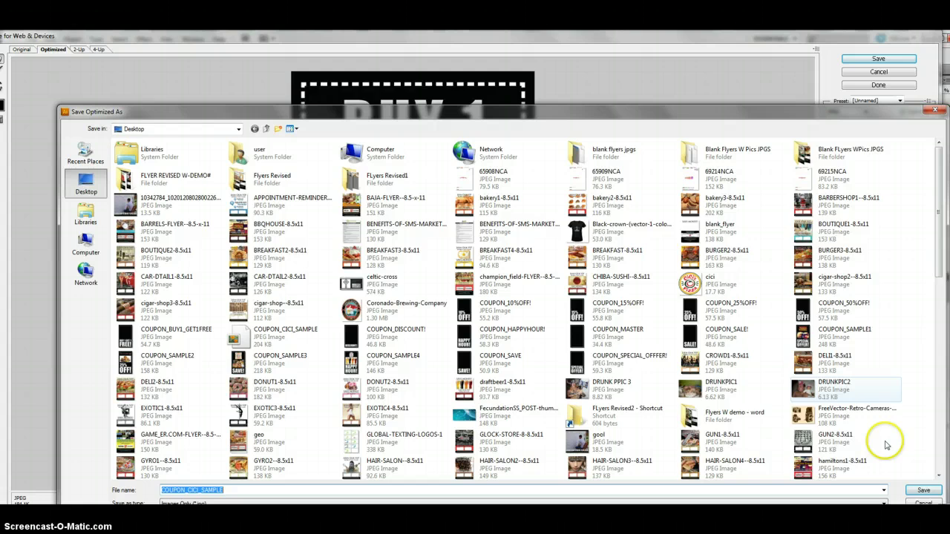
{"action": "left_click", "coordinate": [922, 490]}
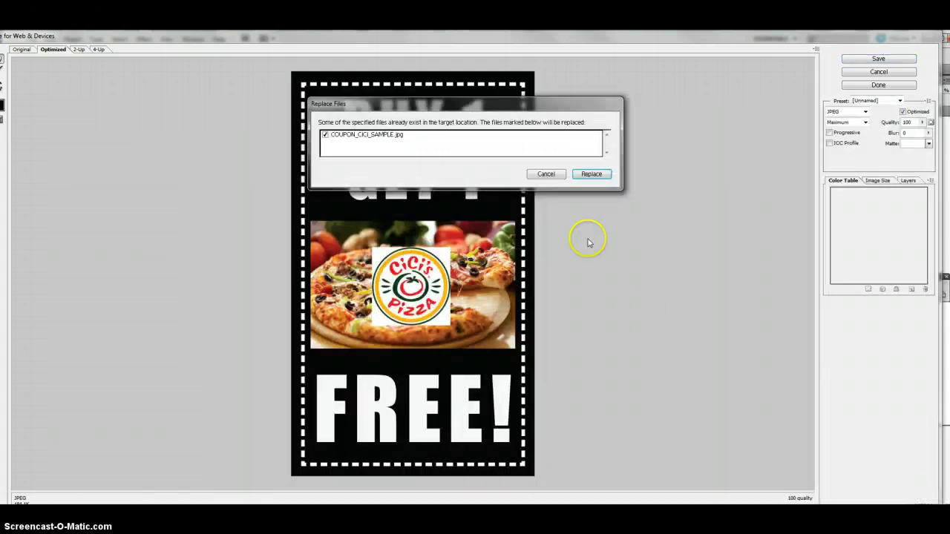
{"action": "left_click", "coordinate": [591, 175]}
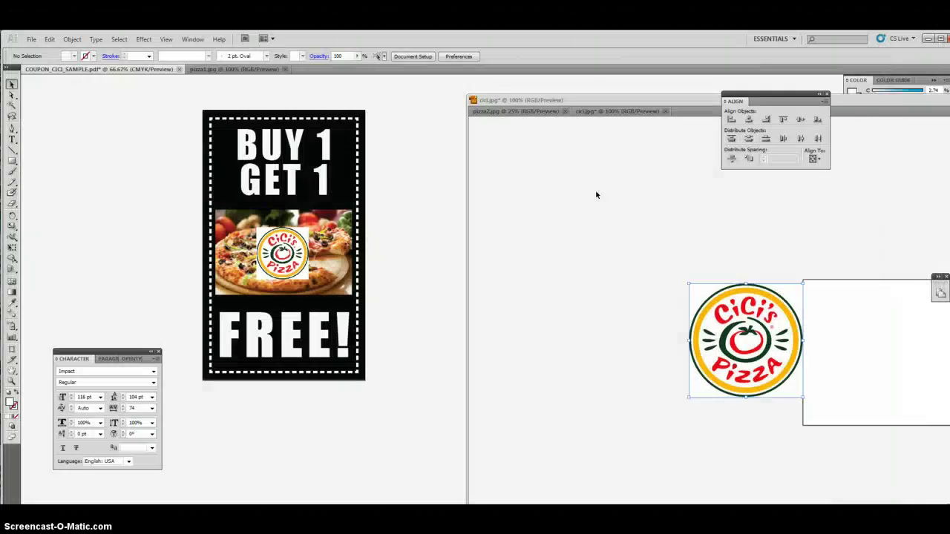